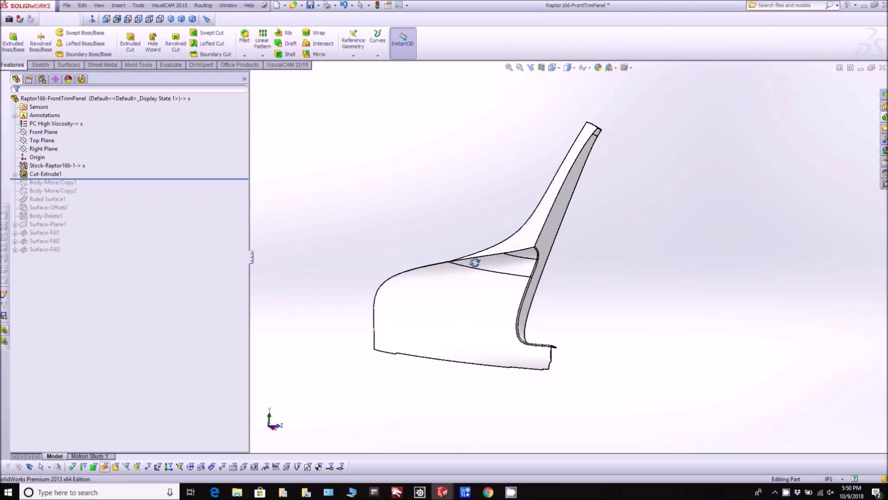
Inspect the front trim panel around its triangular recess and the long flange face.
{"action": "scroll", "coordinate": [529, 290], "scroll_direction": "down", "scroll_amount": 5}
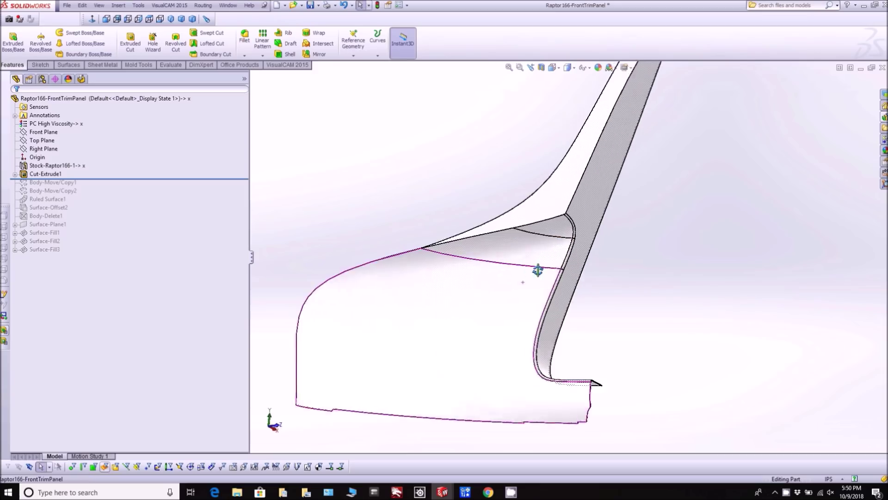
{"action": "scroll", "coordinate": [537, 270], "scroll_direction": "up", "scroll_amount": 4}
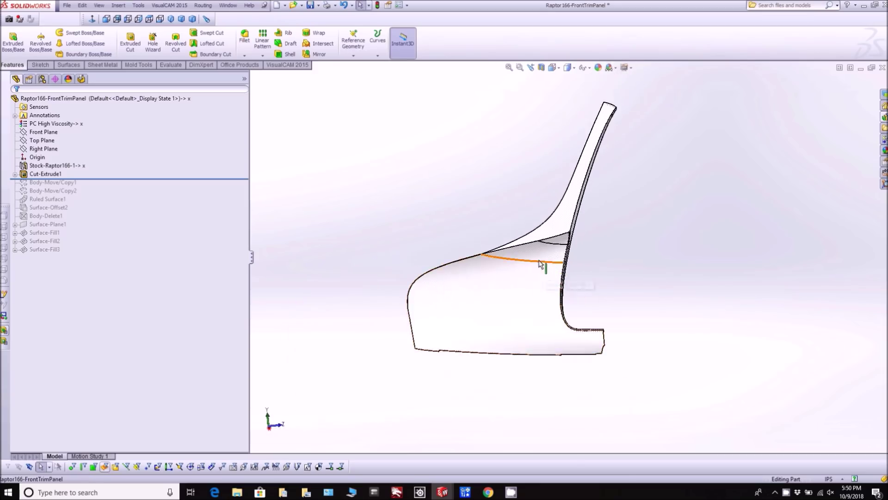
{"action": "scroll", "coordinate": [539, 263], "scroll_direction": "down", "scroll_amount": 3}
{"action": "left_click_drag", "start_coordinate": [539, 263], "coordinate": [507, 244]}
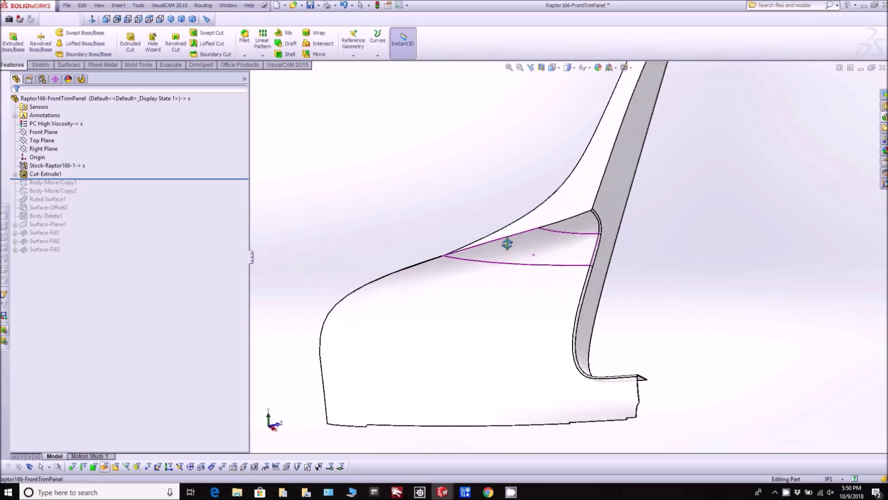
{"action": "scroll", "coordinate": [508, 244], "scroll_direction": "up", "scroll_amount": 3}
{"action": "scroll", "coordinate": [532, 260], "scroll_direction": "up", "scroll_amount": 2}
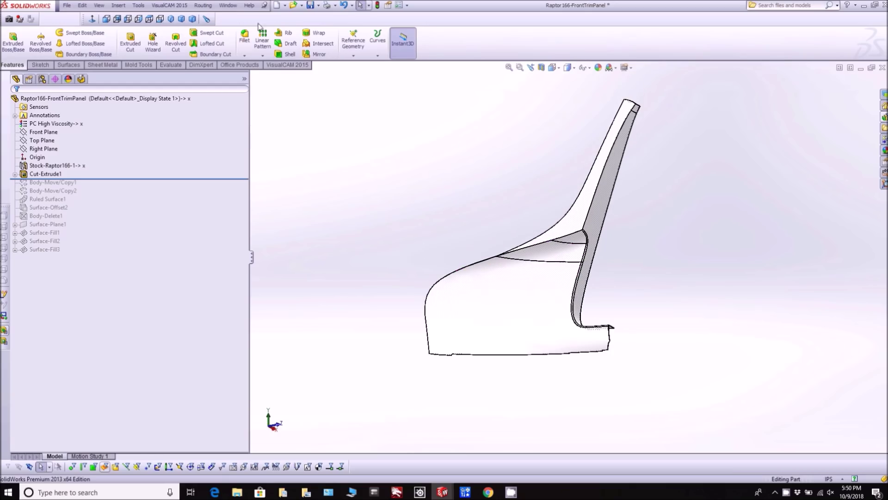
Switch to the Raptor166-MainTrimPanel part and inspect its panel surface and the narrow curved flange face.
{"action": "left_click", "coordinate": [228, 5]}
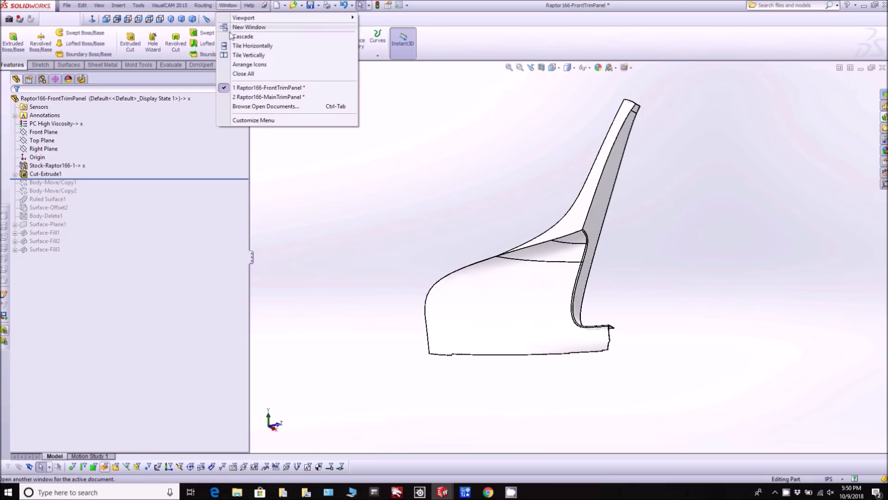
{"action": "left_click", "coordinate": [269, 97]}
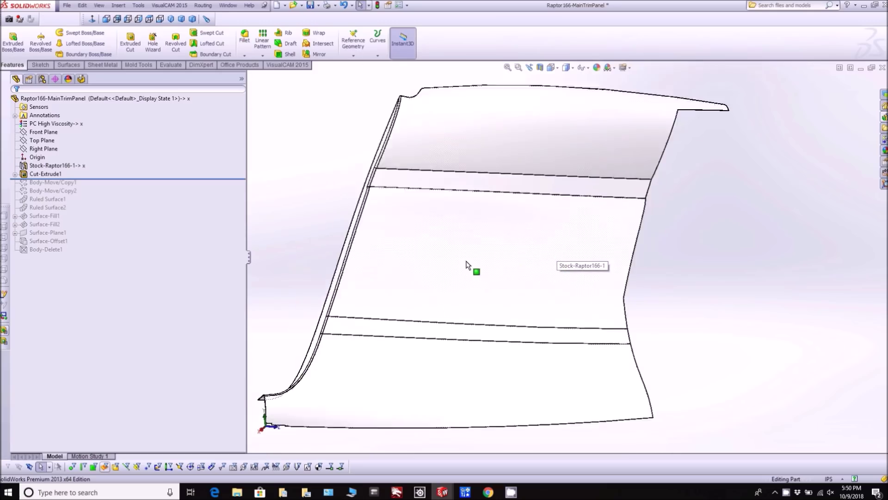
{"action": "scroll", "coordinate": [466, 264], "scroll_direction": "up", "scroll_amount": 5}
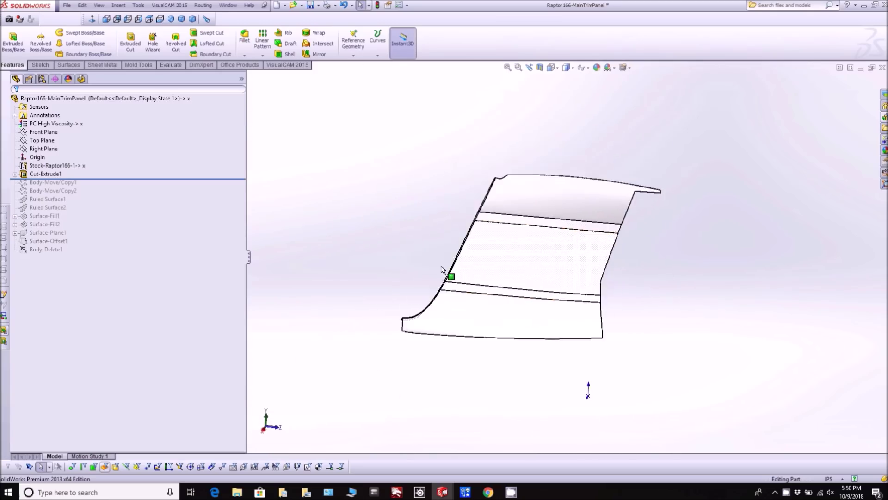
{"action": "scroll", "coordinate": [462, 273], "scroll_direction": "down", "scroll_amount": 3}
{"action": "left_click_drag", "start_coordinate": [581, 212], "coordinate": [592, 231]}
{"action": "key", "text": "Escape"}
{"action": "scroll", "coordinate": [529, 224], "scroll_direction": "down", "scroll_amount": 3}
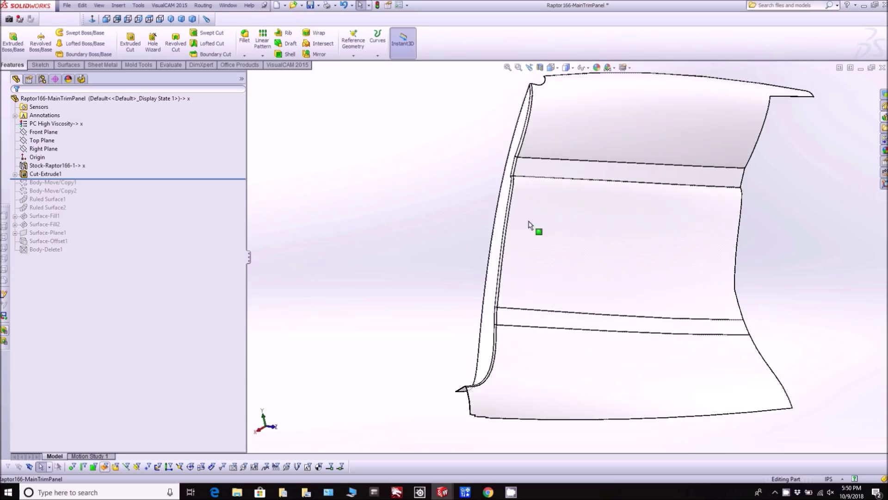
{"action": "left_click", "coordinate": [510, 231]}
{"action": "left_click_drag", "start_coordinate": [550, 218], "coordinate": [518, 231]}
{"action": "key", "text": "Escape"}
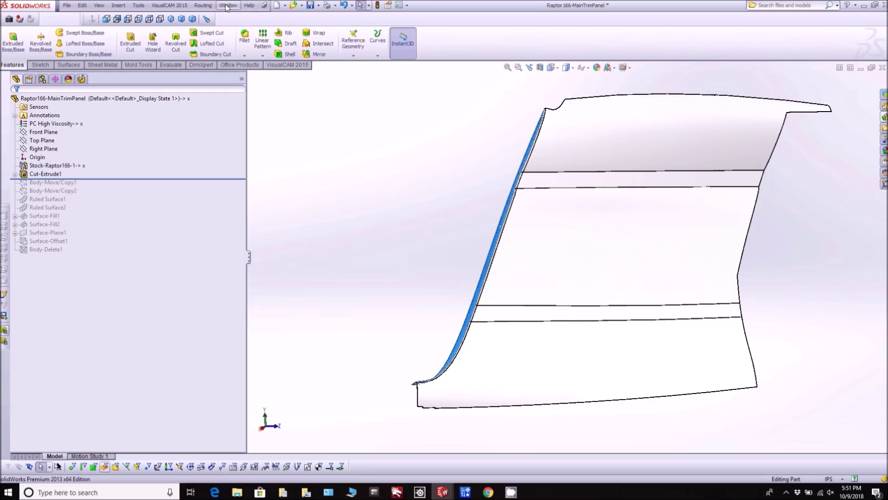
Return to the Raptor166-FrontTrimPanel part and highlight its long flange face for inspection.
{"action": "left_click", "coordinate": [227, 6]}
{"action": "left_click", "coordinate": [256, 89]}
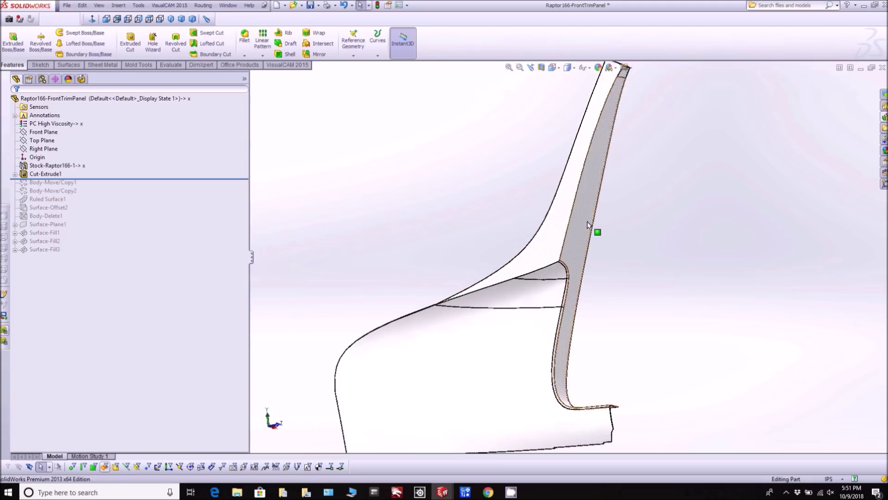
{"action": "left_click", "coordinate": [581, 221]}
{"action": "scroll", "coordinate": [611, 228], "scroll_direction": "up", "scroll_amount": 2}
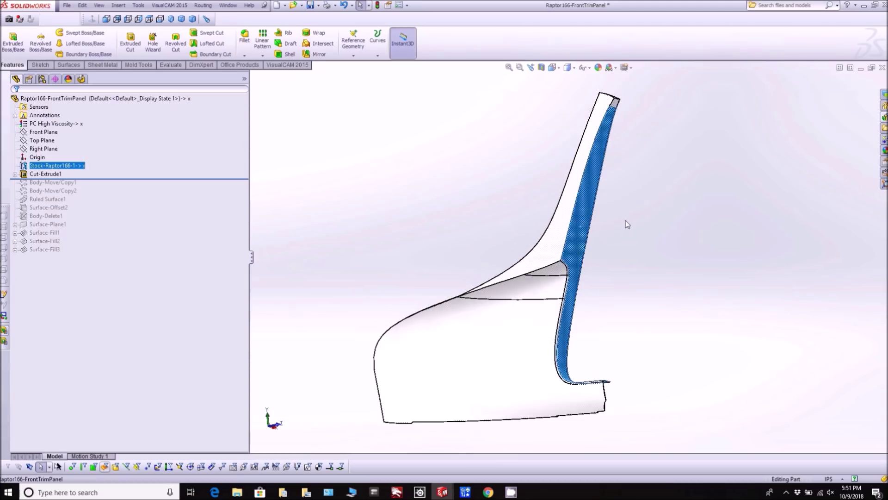
{"action": "left_click_drag", "start_coordinate": [626, 222], "coordinate": [609, 233]}
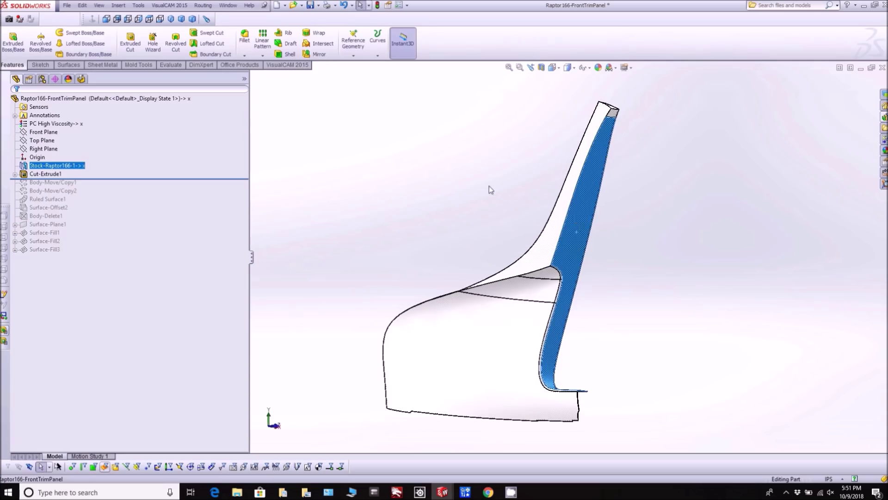
{"action": "left_click", "coordinate": [397, 173]}
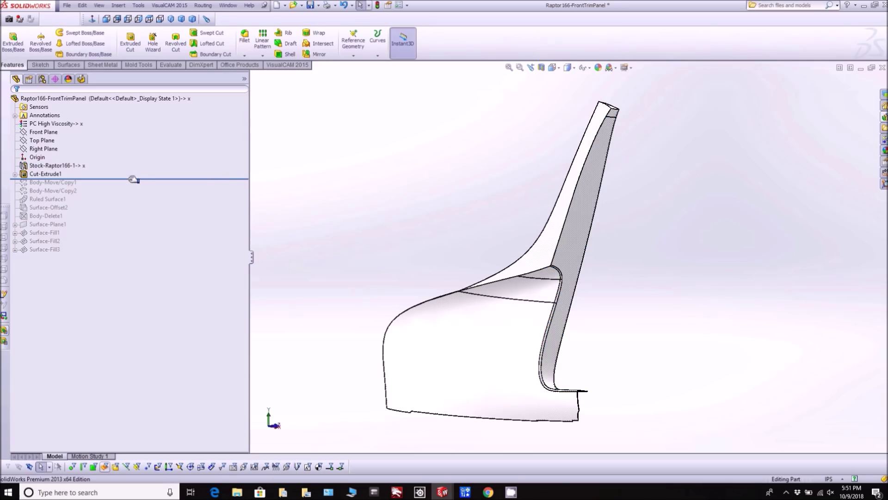
Roll the front trim panel's feature history forward to include everything through Surface-Fill3.
{"action": "left_click_drag", "start_coordinate": [130, 179], "coordinate": [129, 251]}
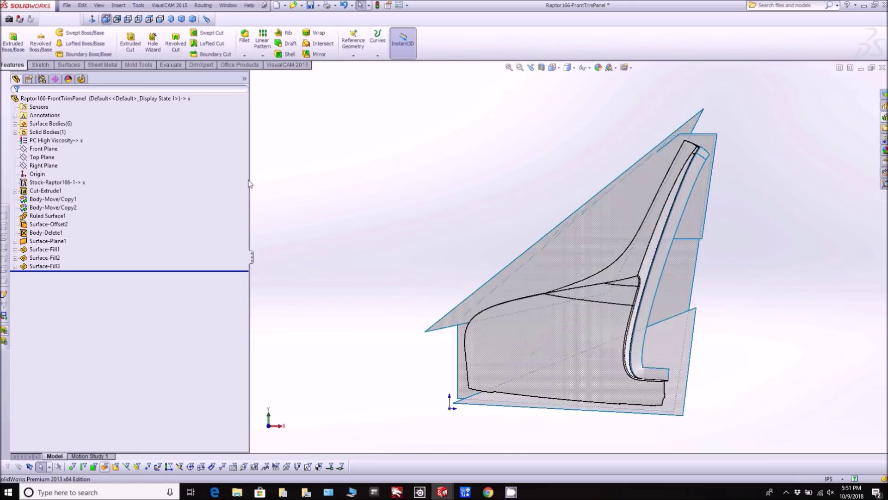
{"action": "scroll", "coordinate": [607, 262], "scroll_direction": "up", "scroll_amount": 5}
{"action": "key", "text": "ctrl+7"}
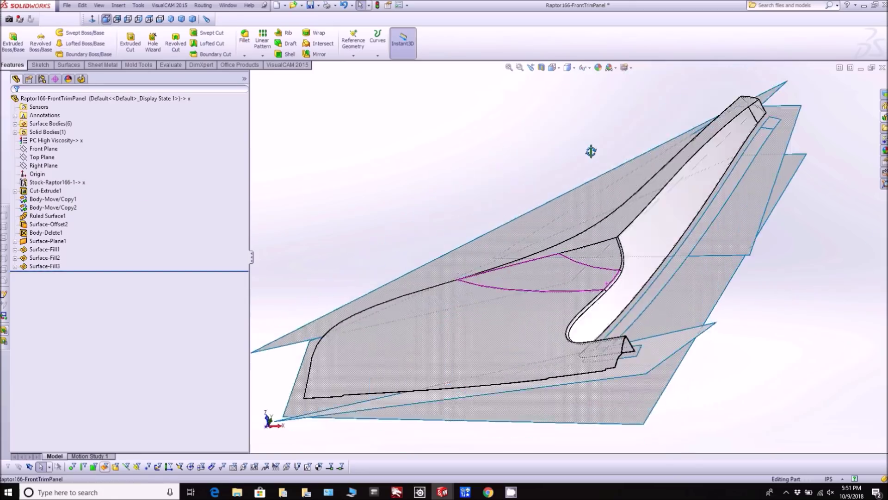
Display the Parallel Finishing toolpath of Setup 1 on the front trim panel and examine its coverage around the recess.
{"action": "left_click", "coordinate": [80, 79]}
{"action": "left_click", "coordinate": [63, 211]}
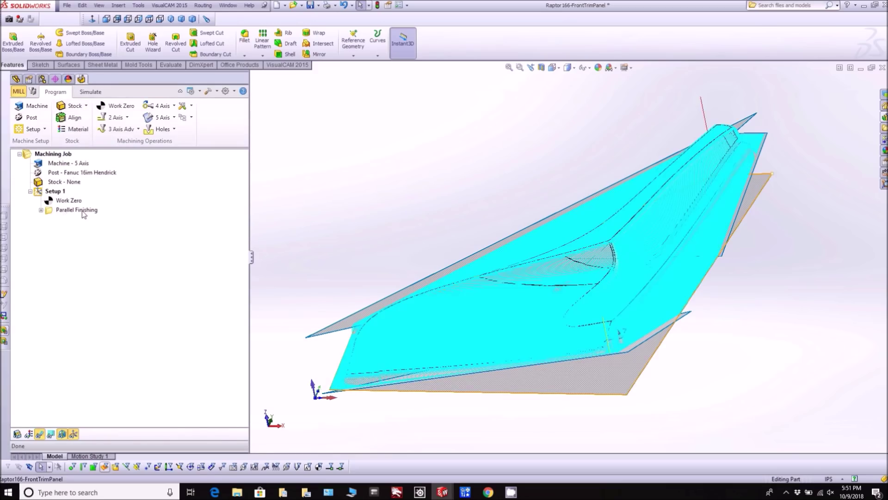
{"action": "scroll", "coordinate": [599, 226], "scroll_direction": "down", "scroll_amount": 3}
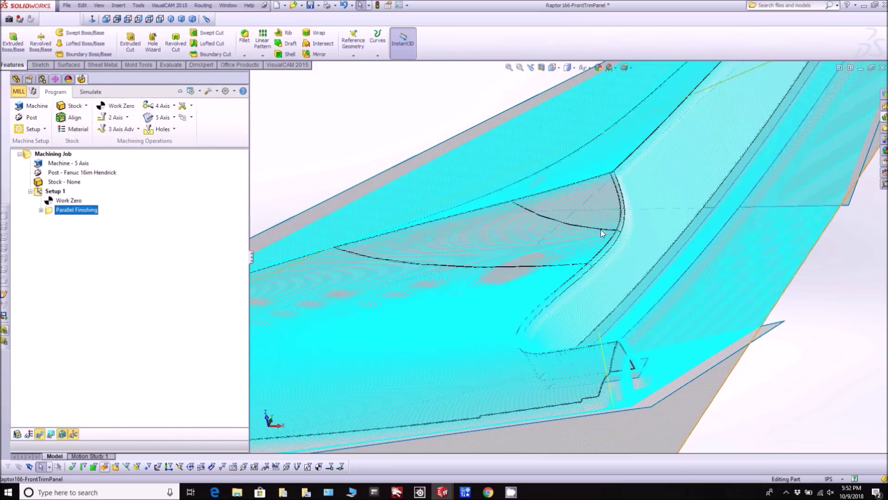
{"action": "scroll", "coordinate": [639, 207], "scroll_direction": "up", "scroll_amount": 5}
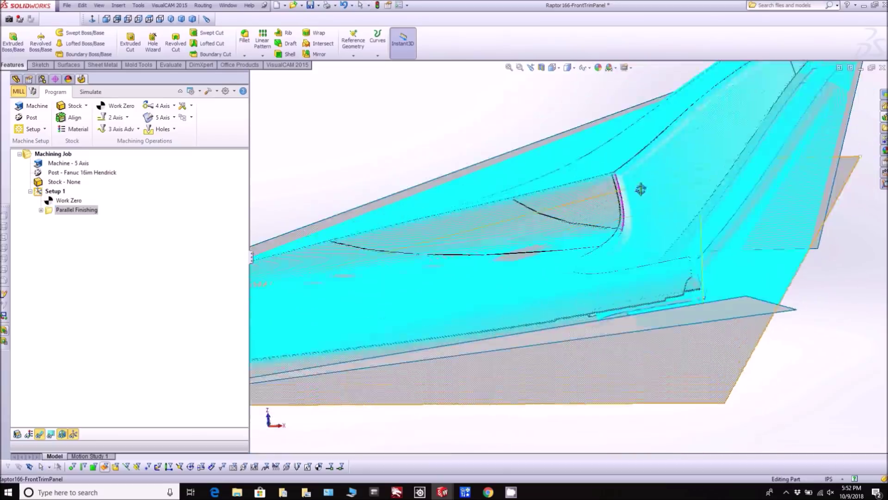
{"action": "left_click_drag", "start_coordinate": [618, 209], "coordinate": [617, 181]}
{"action": "scroll", "coordinate": [602, 194], "scroll_direction": "up", "scroll_amount": 5}
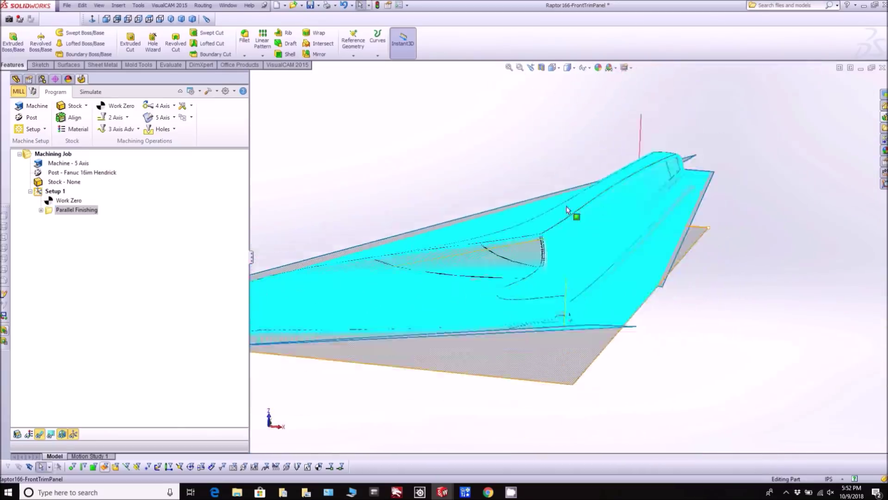
{"action": "scroll", "coordinate": [492, 238], "scroll_direction": "down", "scroll_amount": 6}
{"action": "scroll", "coordinate": [504, 269], "scroll_direction": "up", "scroll_amount": 8}
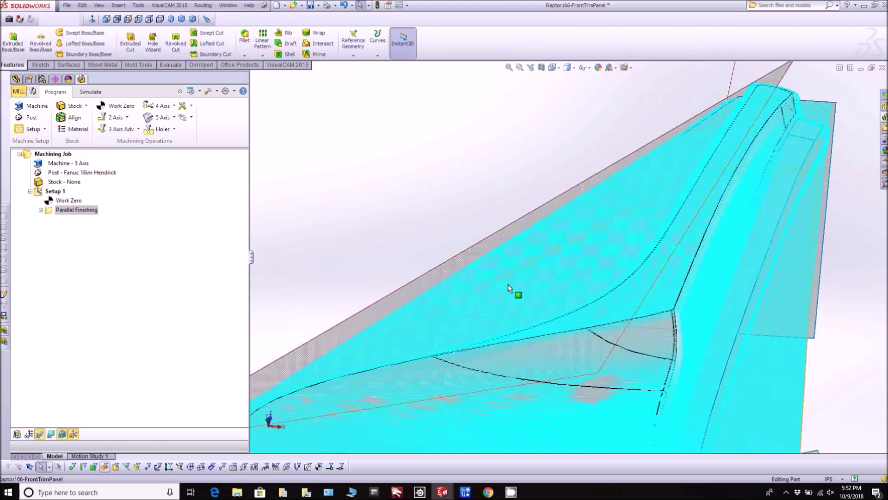
Switch to Raptor166-MainTrimPanel and roll its feature history forward through Body-Delete1.
{"action": "left_click", "coordinate": [227, 5]}
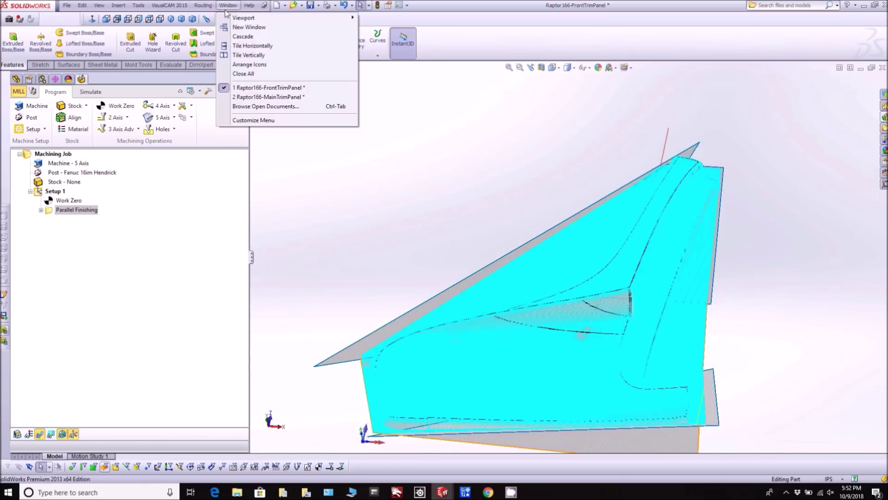
{"action": "left_click", "coordinate": [259, 98]}
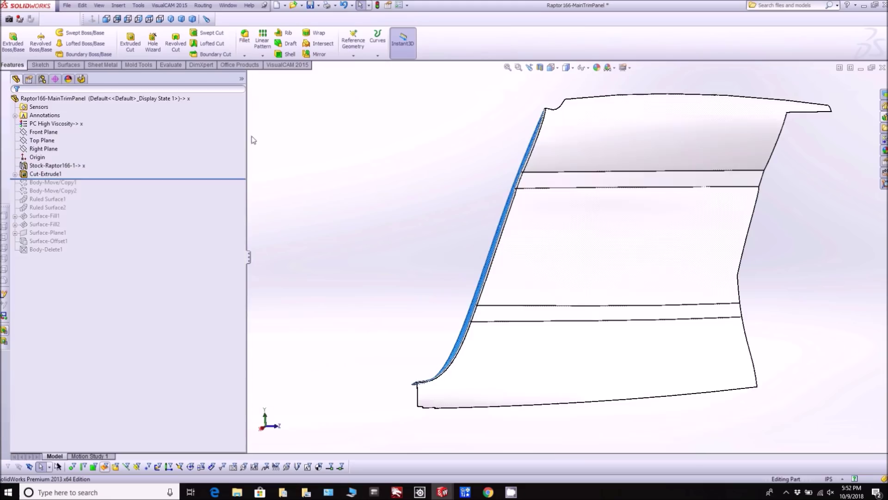
{"action": "left_click_drag", "start_coordinate": [138, 178], "coordinate": [146, 253]}
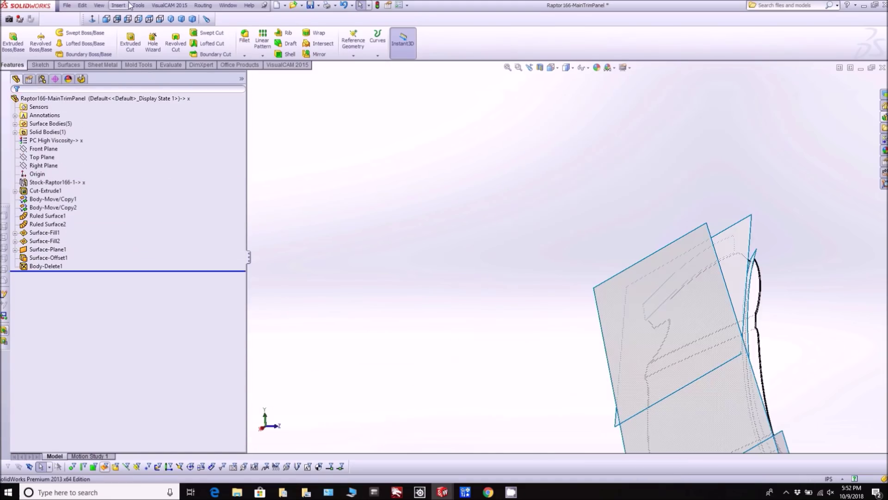
{"action": "left_click", "coordinate": [106, 19]}
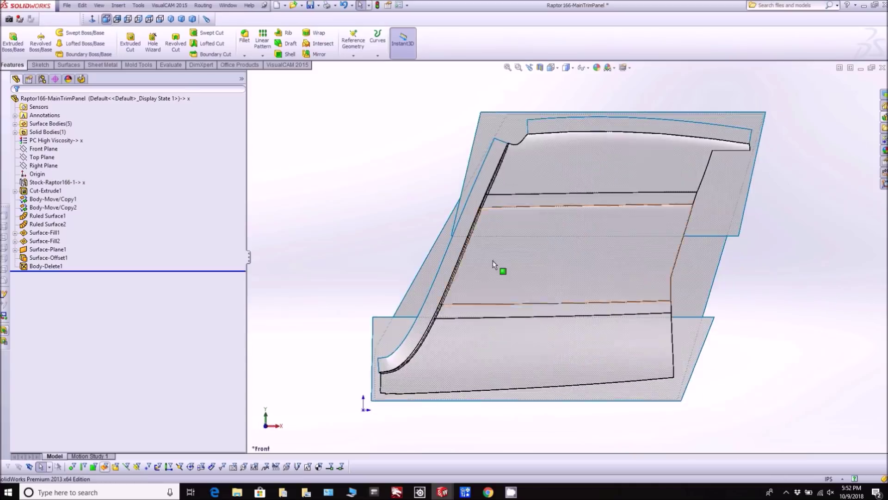
{"action": "left_click_drag", "start_coordinate": [500, 265], "coordinate": [615, 262]}
{"action": "key", "text": "Escape"}
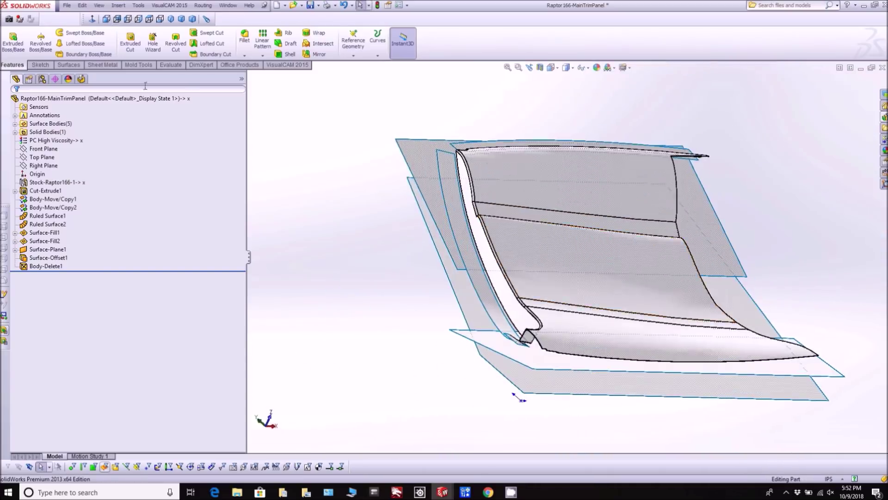
Display the Parallel Finishing toolpath of Setup 1 on the main trim panel and examine its coverage.
{"action": "left_click", "coordinate": [83, 80]}
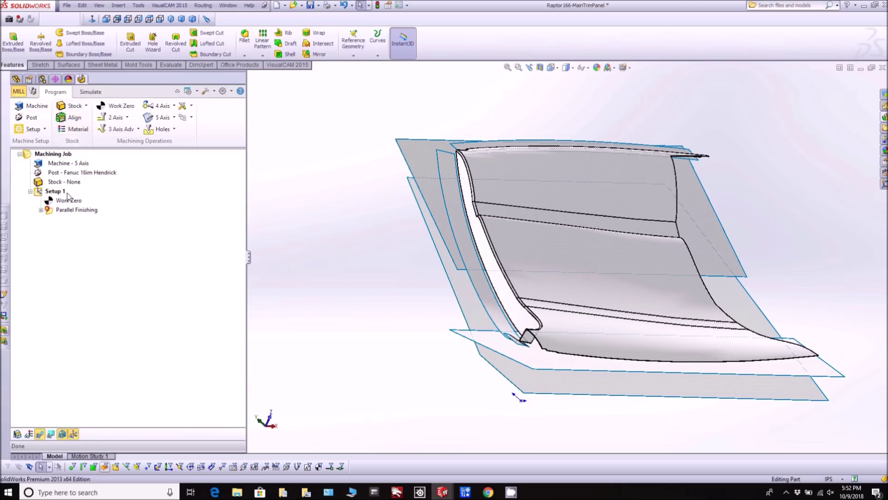
{"action": "left_click", "coordinate": [72, 211]}
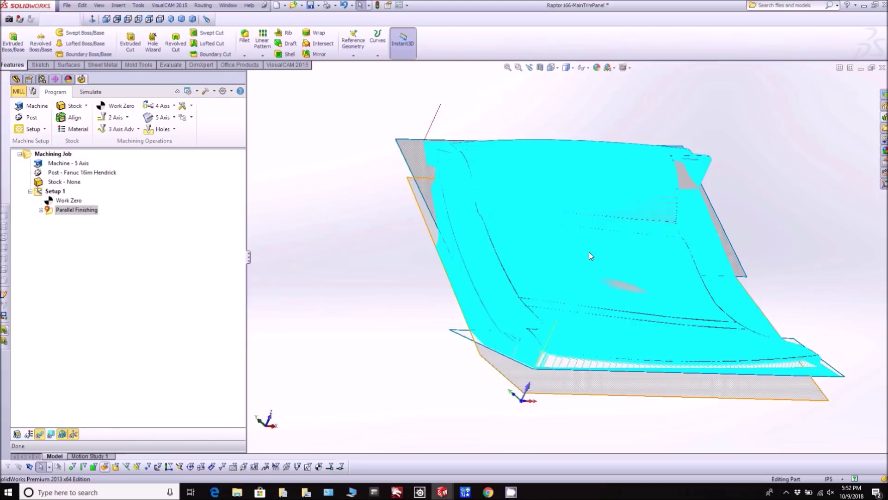
{"action": "scroll", "coordinate": [591, 252], "scroll_direction": "down", "scroll_amount": 3}
{"action": "left_click_drag", "start_coordinate": [596, 250], "coordinate": [620, 236]}
{"action": "scroll", "coordinate": [583, 231], "scroll_direction": "up", "scroll_amount": 5}
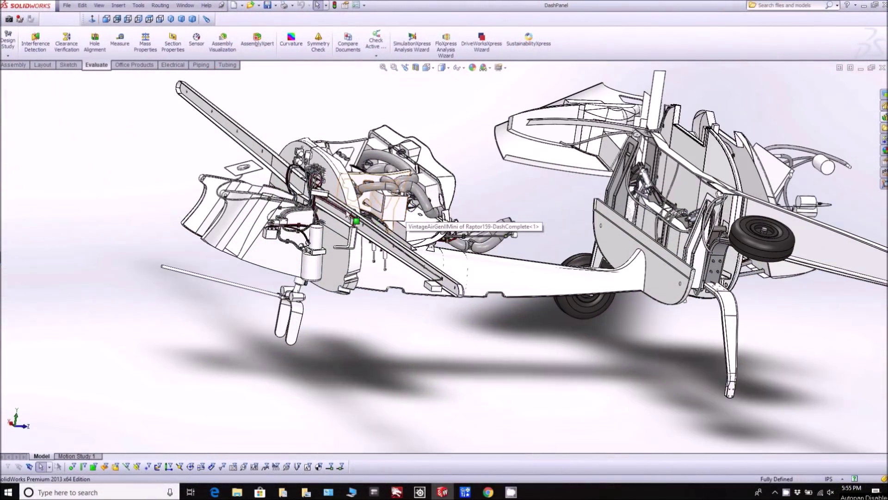
Inspect the nose wiring in the DashPanel assembly, highlighting the thick grey cables that connect at the bulkhead.
{"action": "scroll", "coordinate": [356, 220], "scroll_direction": "down", "scroll_amount": 8}
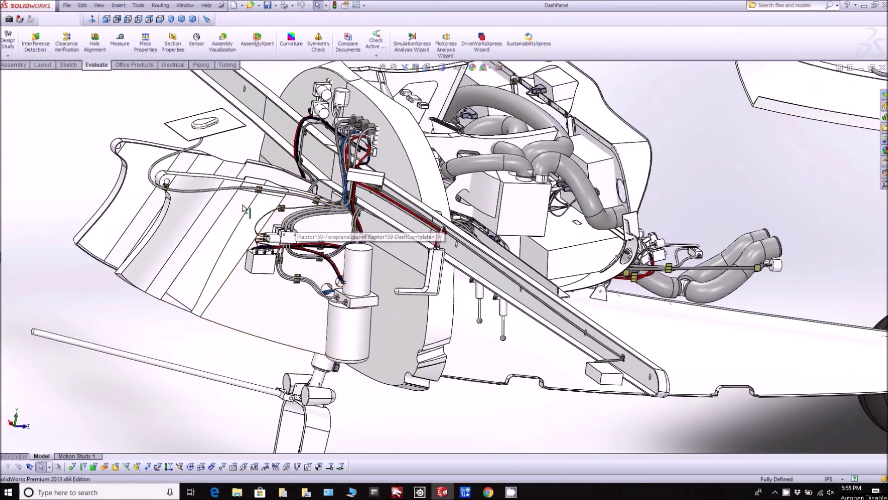
{"action": "scroll", "coordinate": [245, 209], "scroll_direction": "down", "scroll_amount": 6}
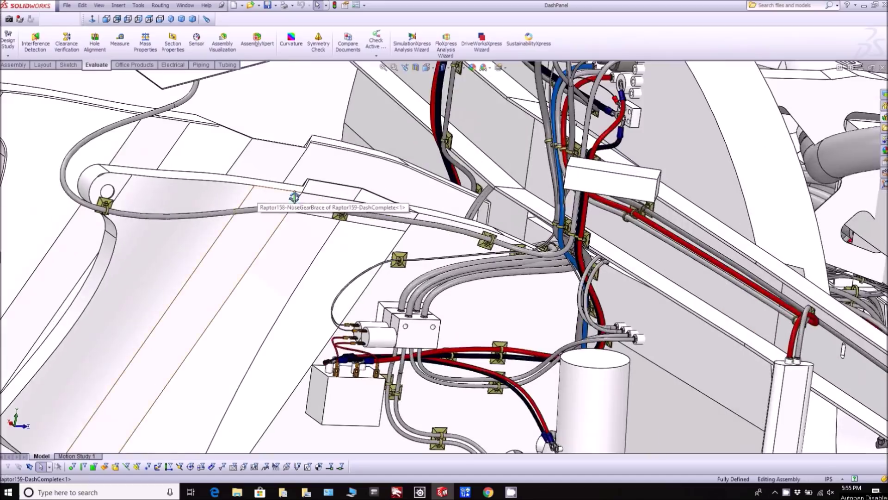
{"action": "left_click_drag", "start_coordinate": [294, 196], "coordinate": [259, 202]}
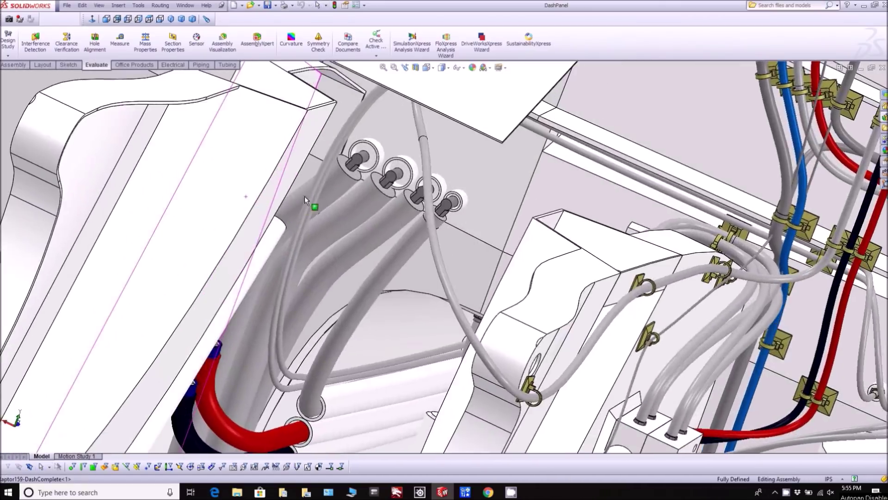
{"action": "key", "text": "Escape"}
{"action": "left_click", "coordinate": [348, 206]}
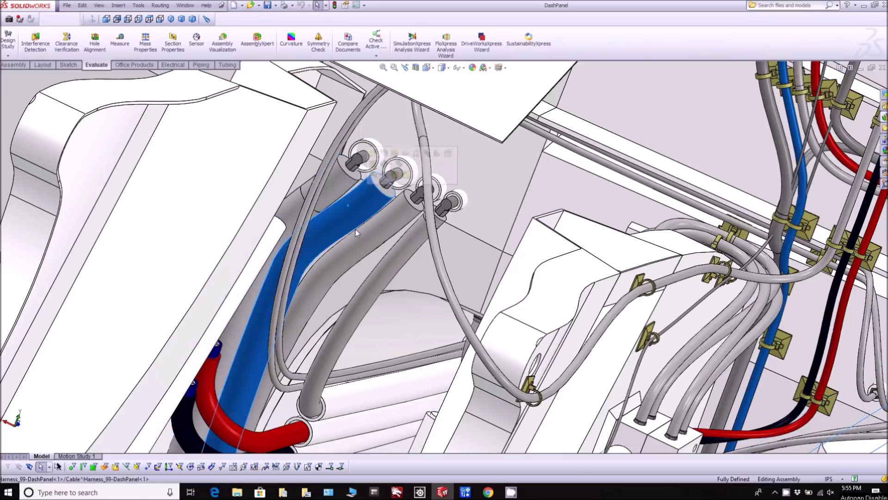
{"action": "left_click", "coordinate": [387, 266]}
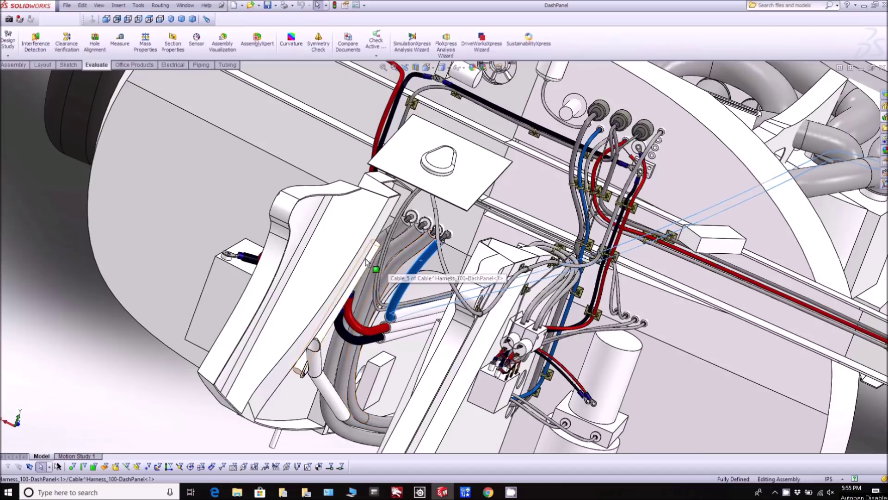
Inspect the battery wiring and highlight the thick black cable attached to the battery terminal.
{"action": "left_click_drag", "start_coordinate": [363, 241], "coordinate": [250, 289]}
{"action": "scroll", "coordinate": [250, 289], "scroll_direction": "up", "scroll_amount": 5}
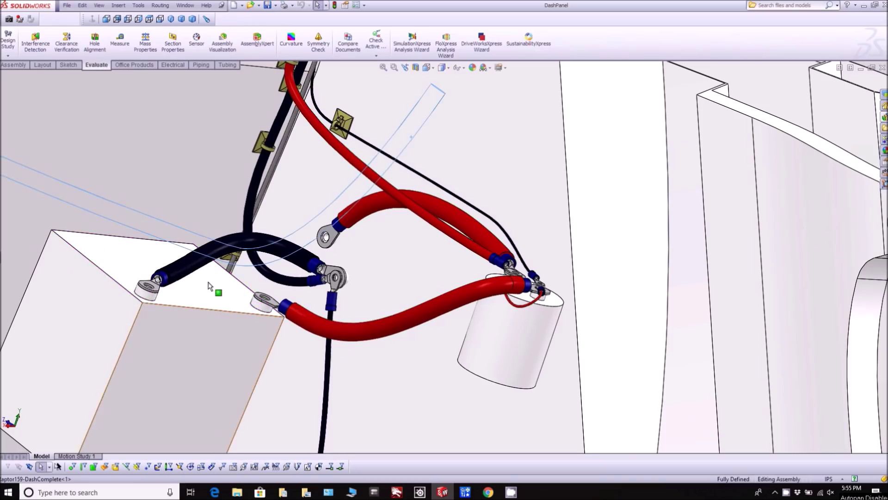
{"action": "left_click", "coordinate": [203, 335]}
{"action": "left_click", "coordinate": [292, 262]}
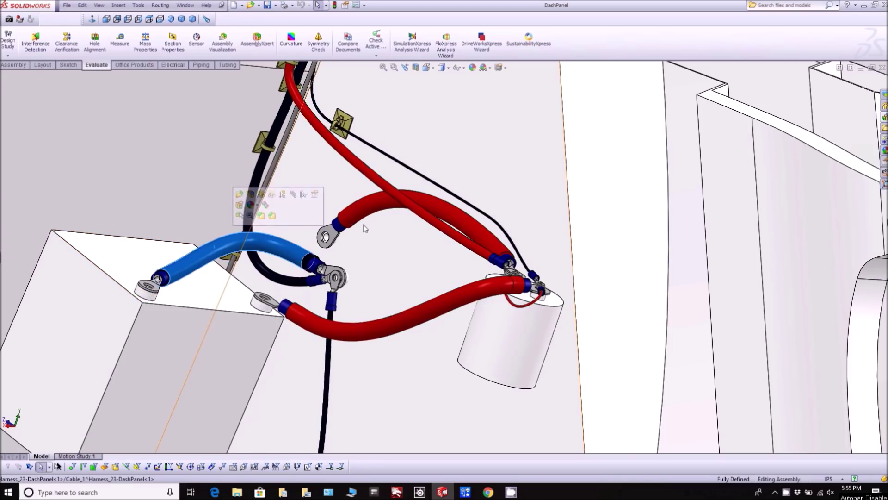
Highlight the thick red cables near the battery and the cylindrical component they connect to.
{"action": "left_click", "coordinate": [366, 202]}
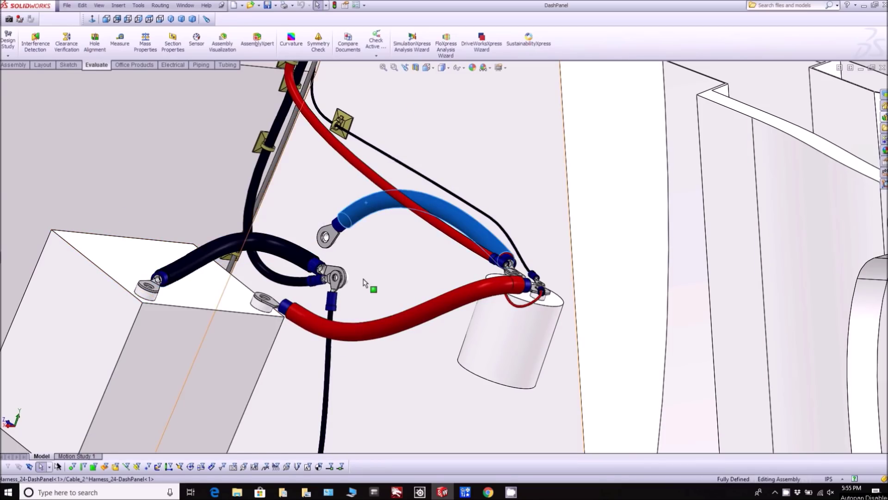
{"action": "left_click", "coordinate": [373, 330]}
{"action": "left_click", "coordinate": [479, 312]}
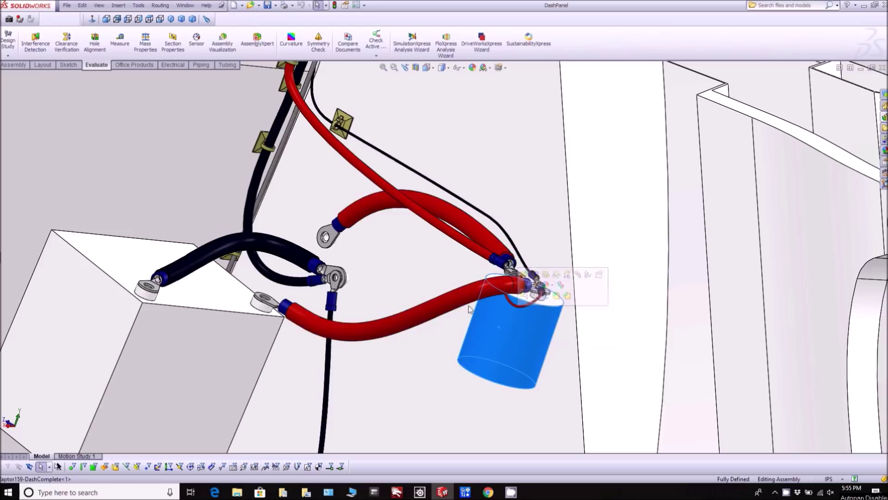
Inspect the opposite end of the fuselage and highlight the small canisters mounted beneath the equipment shelf.
{"action": "left_click_drag", "start_coordinate": [479, 312], "coordinate": [475, 280]}
{"action": "scroll", "coordinate": [474, 281], "scroll_direction": "up", "scroll_amount": 5}
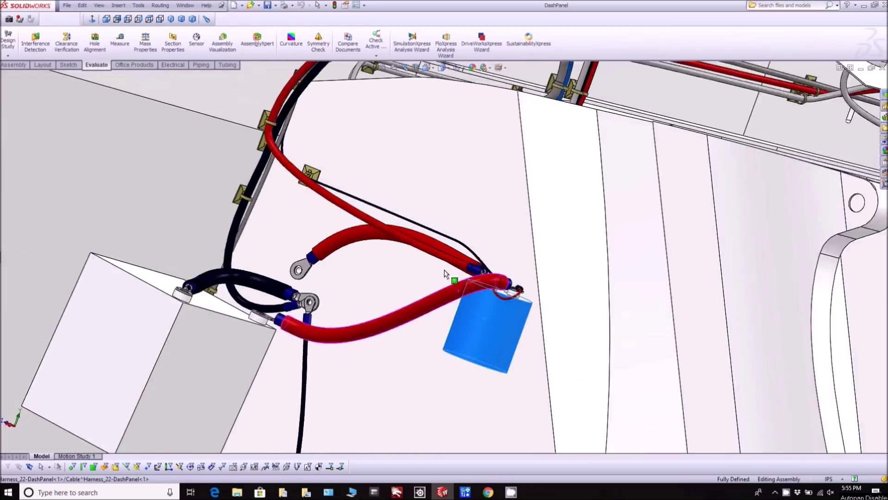
{"action": "left_click_drag", "start_coordinate": [333, 247], "coordinate": [272, 212]}
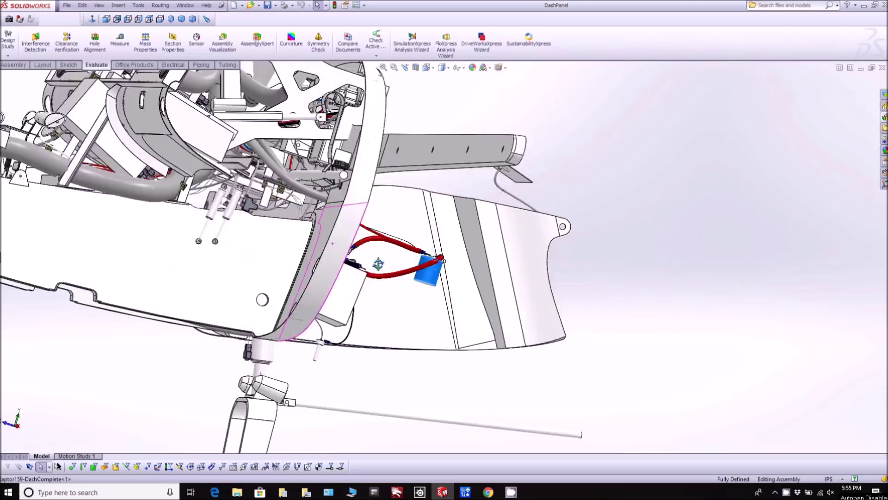
{"action": "scroll", "coordinate": [244, 203], "scroll_direction": "down", "scroll_amount": 5}
{"action": "scroll", "coordinate": [244, 204], "scroll_direction": "up", "scroll_amount": 10}
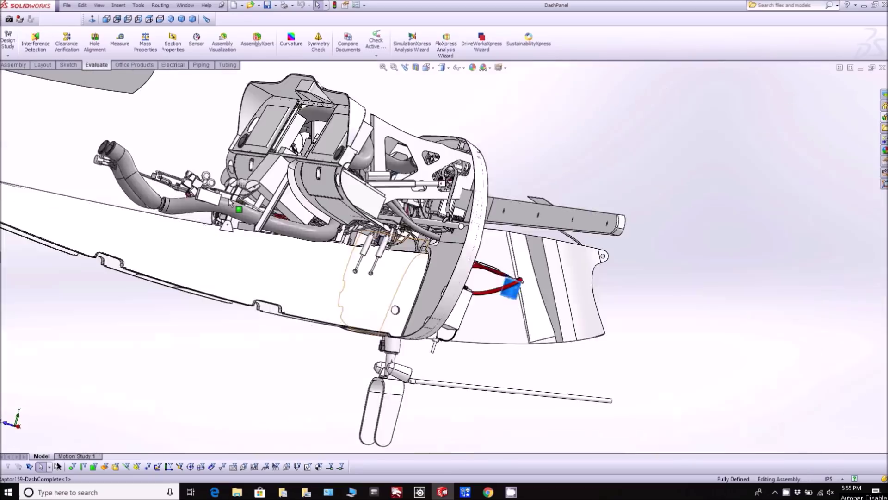
{"action": "scroll", "coordinate": [247, 188], "scroll_direction": "down", "scroll_amount": 10}
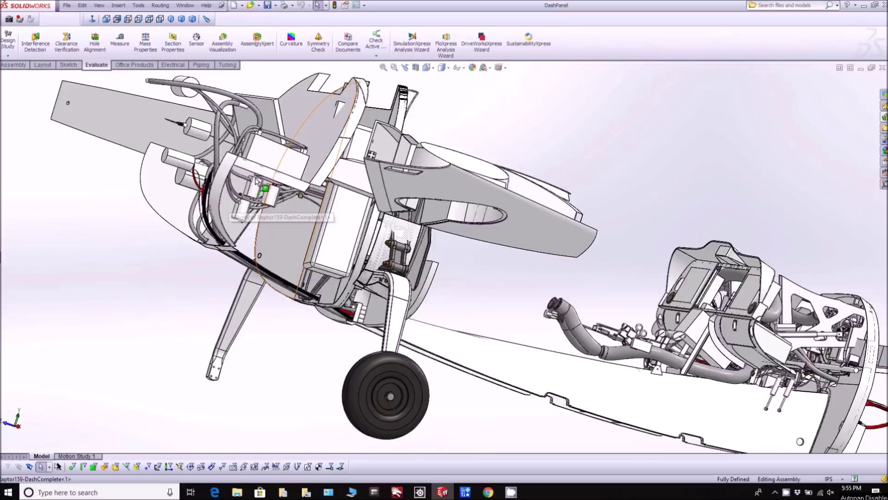
{"action": "left_click_drag", "start_coordinate": [304, 191], "coordinate": [296, 181]}
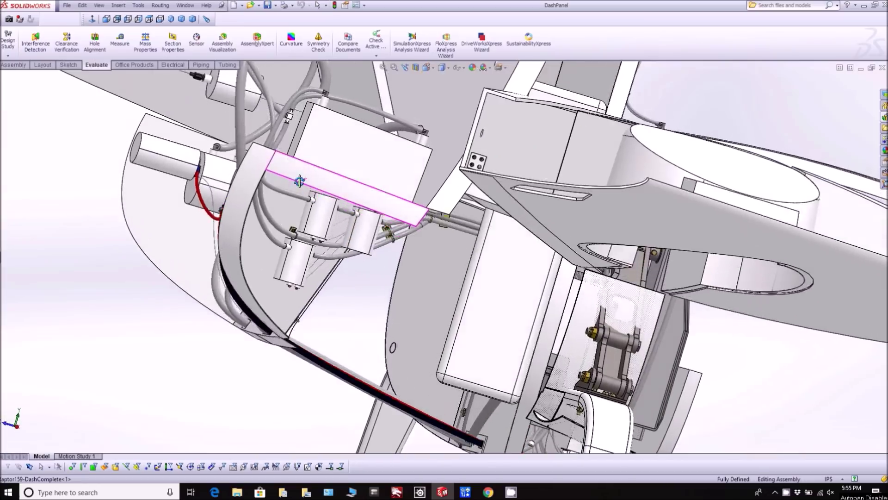
{"action": "scroll", "coordinate": [418, 251], "scroll_direction": "down", "scroll_amount": 5}
{"action": "left_click", "coordinate": [475, 263]}
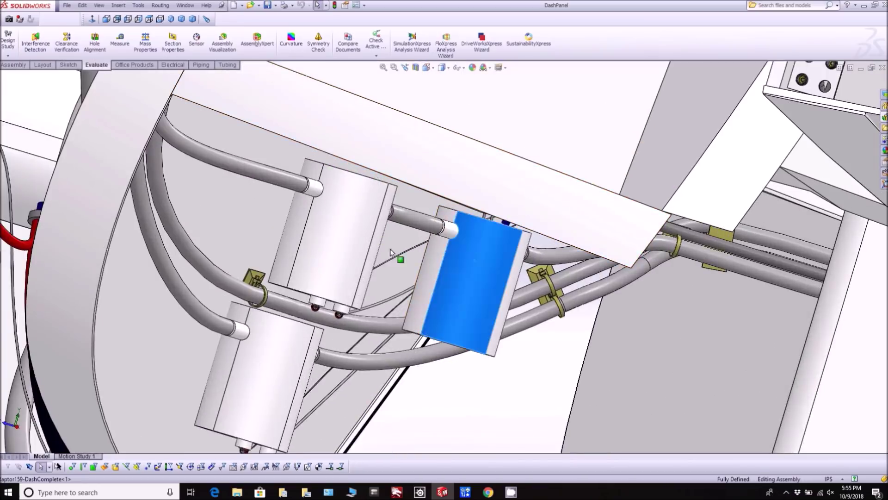
{"action": "left_click", "coordinate": [333, 271]}
{"action": "left_click", "coordinate": [301, 319]}
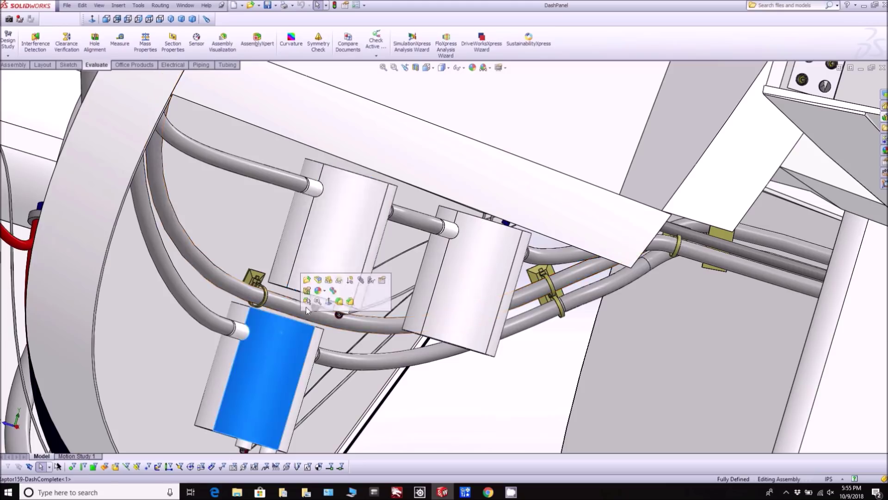
Highlight the rectangular box mounted on top of the equipment shelf.
{"action": "scroll", "coordinate": [361, 240], "scroll_direction": "up", "scroll_amount": 2}
{"action": "left_click_drag", "start_coordinate": [403, 212], "coordinate": [460, 184]}
{"action": "scroll", "coordinate": [462, 179], "scroll_direction": "down", "scroll_amount": 3}
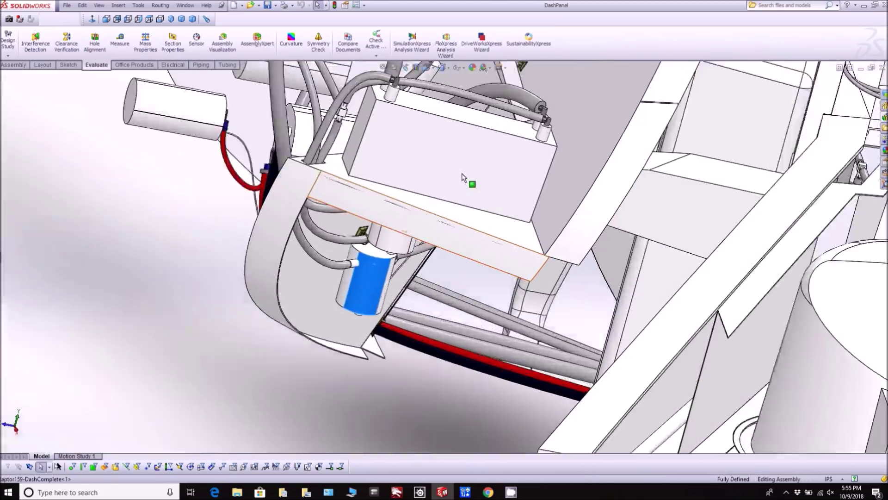
{"action": "left_click", "coordinate": [461, 158]}
Inspect the fittings on top of the shelf-mounted box and highlight the thick and thin grey lines connected there.
{"action": "scroll", "coordinate": [460, 155], "scroll_direction": "up", "scroll_amount": 3}
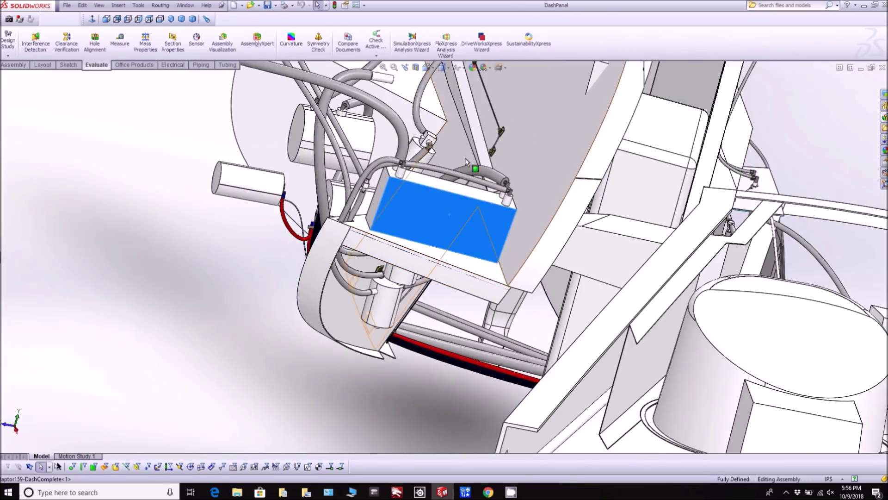
{"action": "scroll", "coordinate": [465, 157], "scroll_direction": "down", "scroll_amount": 4}
{"action": "left_click", "coordinate": [486, 278]}
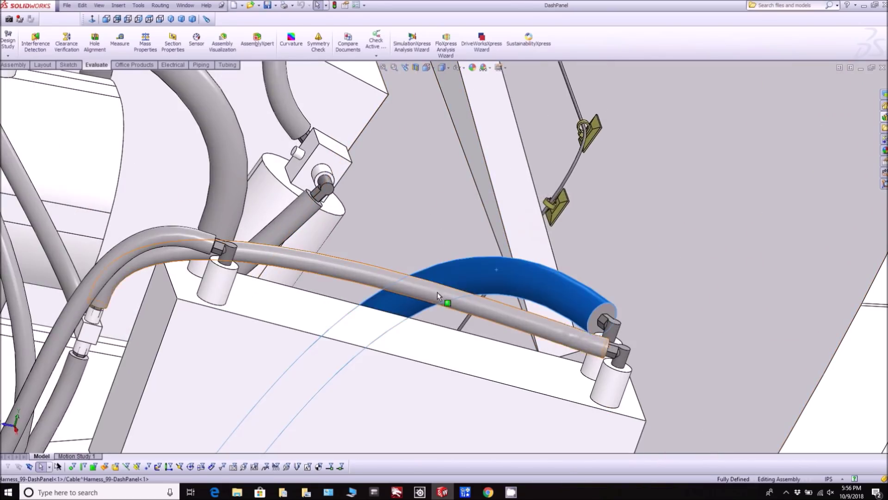
{"action": "left_click", "coordinate": [310, 274]}
{"action": "left_click", "coordinate": [179, 237]}
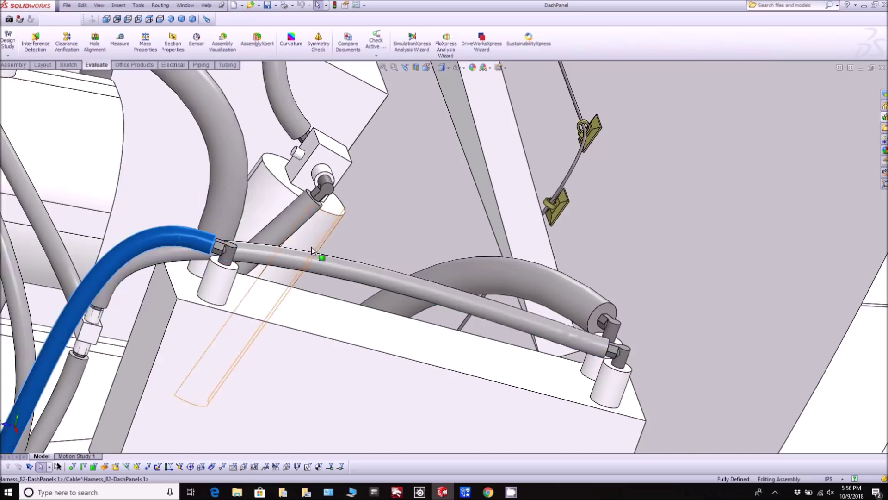
Highlight the slanted cylinder behind the shelf-mounted box and examine the lines attached to its end.
{"action": "scroll", "coordinate": [395, 240], "scroll_direction": "up", "scroll_amount": 3}
{"action": "scroll", "coordinate": [395, 239], "scroll_direction": "down", "scroll_amount": 3}
{"action": "left_click", "coordinate": [287, 214]}
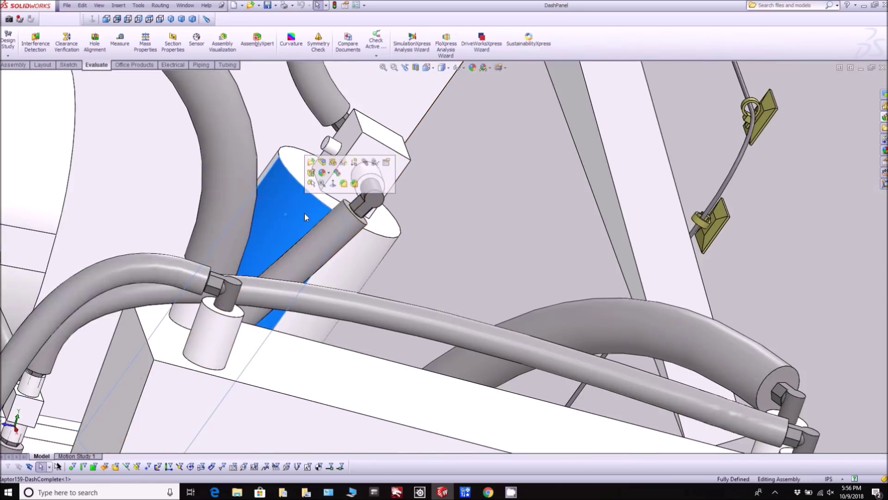
{"action": "scroll", "coordinate": [304, 212], "scroll_direction": "down", "scroll_amount": 3}
{"action": "left_click_drag", "start_coordinate": [319, 217], "coordinate": [370, 196]}
{"action": "scroll", "coordinate": [369, 195], "scroll_direction": "up", "scroll_amount": 4}
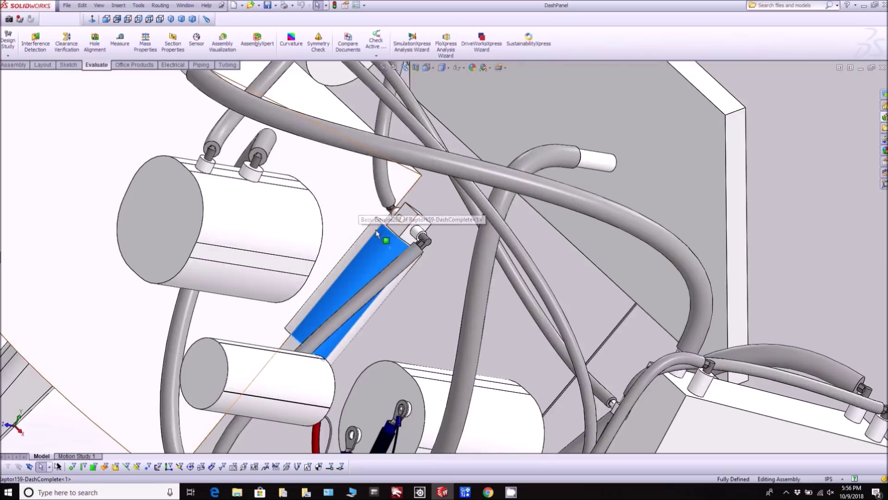
Highlight the large flat panel behind the grey lines and examine the components around it.
{"action": "scroll", "coordinate": [377, 231], "scroll_direction": "up", "scroll_amount": 4}
{"action": "left_click", "coordinate": [554, 157]}
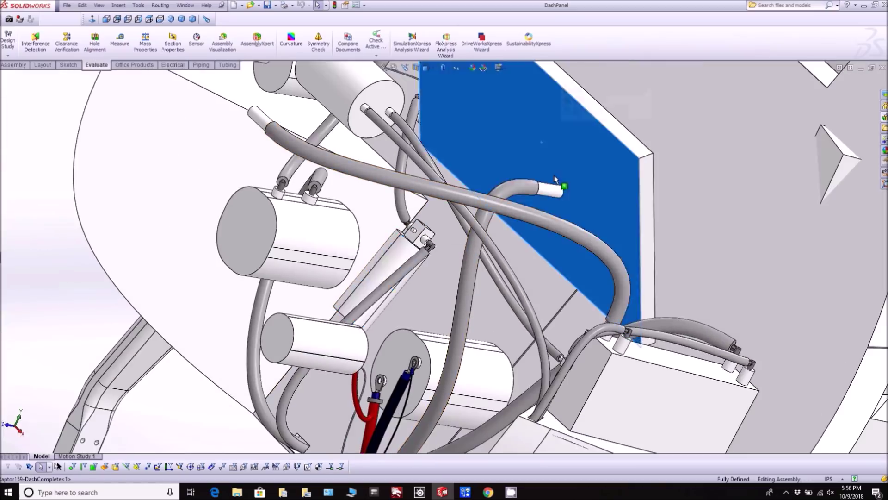
{"action": "scroll", "coordinate": [553, 157], "scroll_direction": "down", "scroll_amount": 3}
{"action": "left_click_drag", "start_coordinate": [553, 157], "coordinate": [245, 71]}
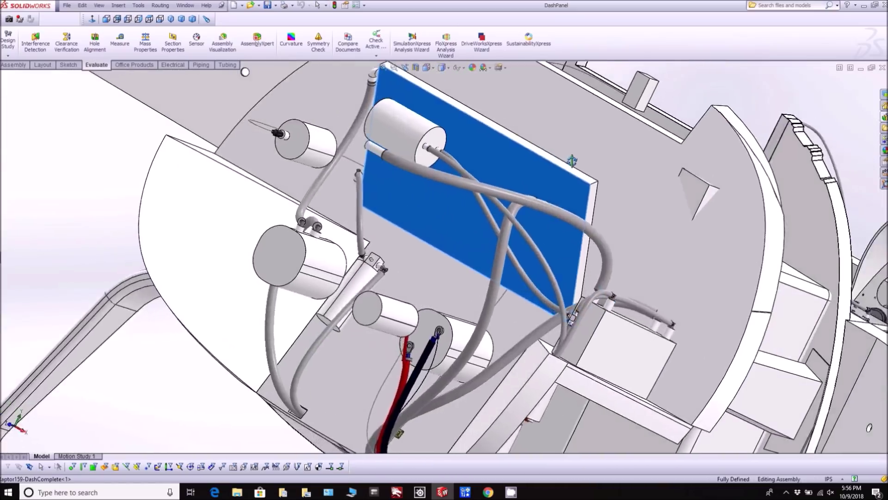
{"action": "scroll", "coordinate": [510, 302], "scroll_direction": "up", "scroll_amount": 3}
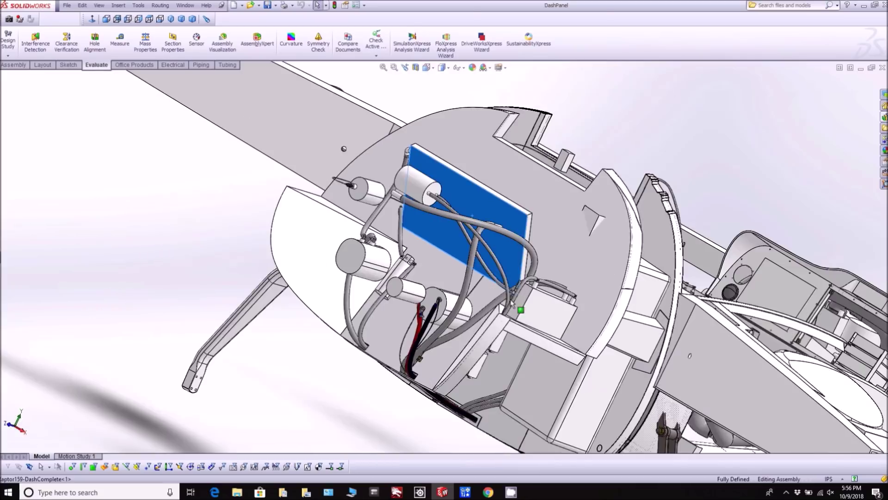
Inspect the lines passing through the floor beside the red and black cables, highlighting two of the thick grey ones.
{"action": "scroll", "coordinate": [486, 373], "scroll_direction": "down", "scroll_amount": 3}
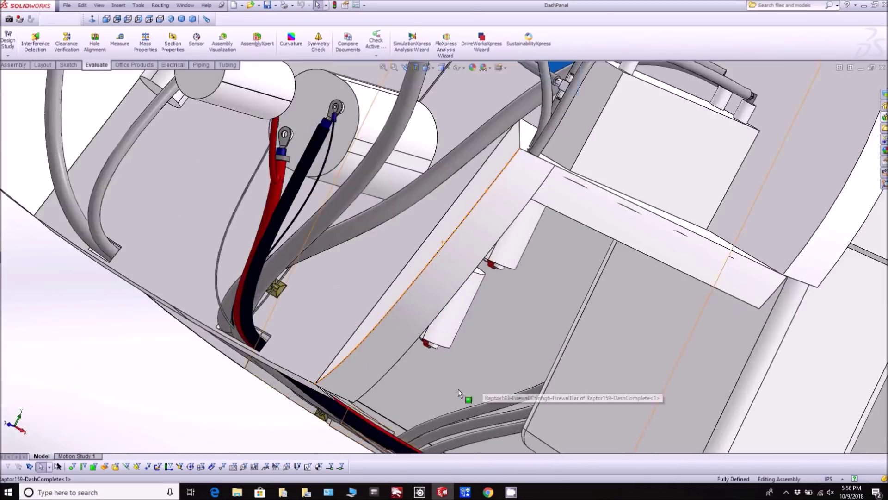
{"action": "scroll", "coordinate": [451, 383], "scroll_direction": "down", "scroll_amount": 4}
{"action": "left_click_drag", "start_coordinate": [400, 301], "coordinate": [383, 272]}
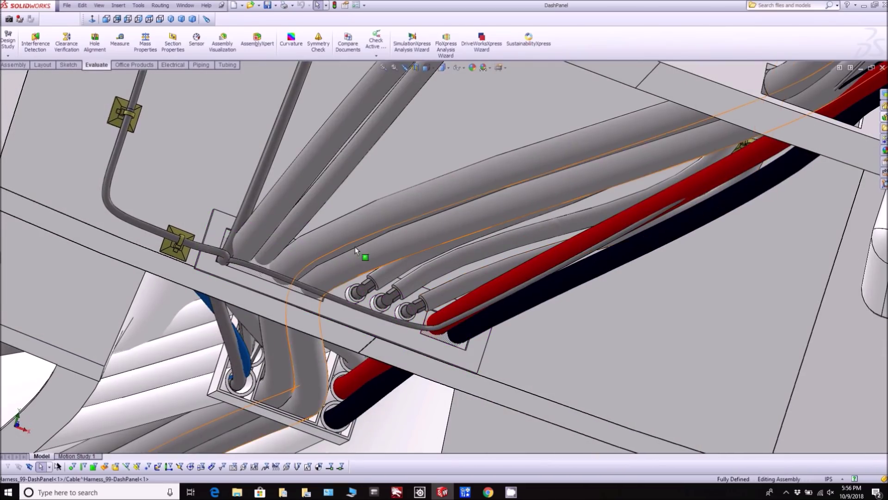
{"action": "left_click", "coordinate": [339, 240]}
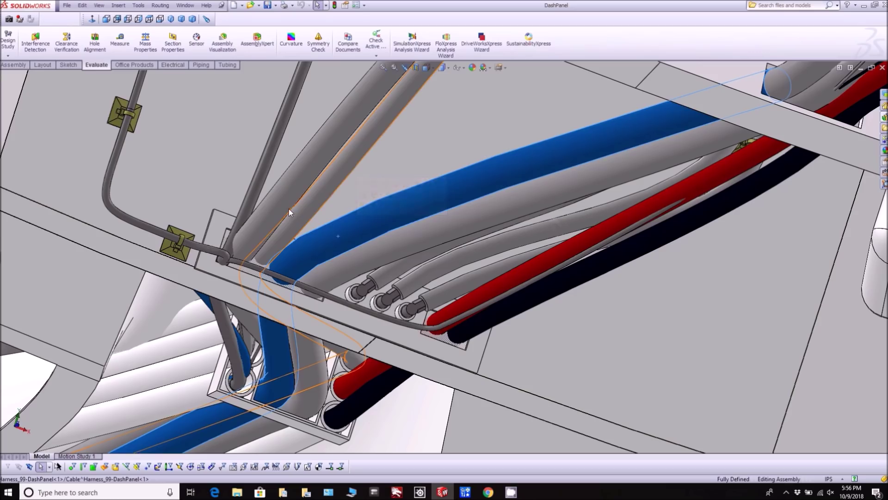
{"action": "left_click", "coordinate": [287, 208]}
{"action": "left_click", "coordinate": [281, 212]}
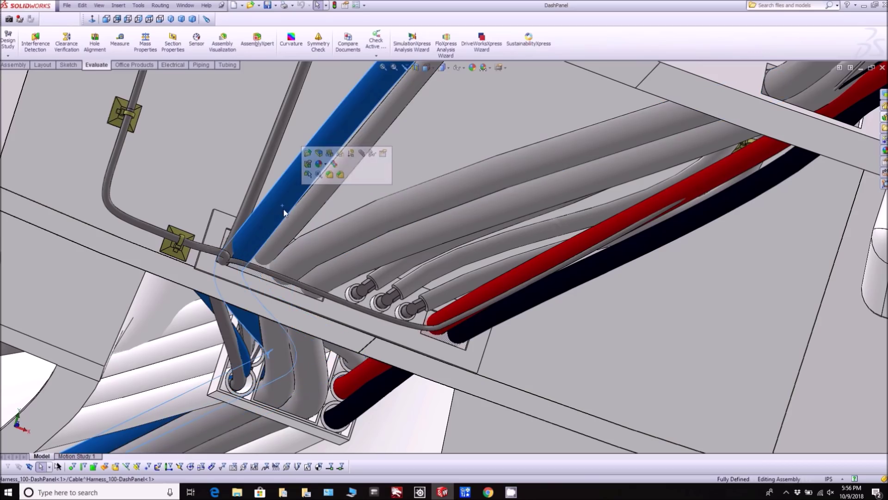